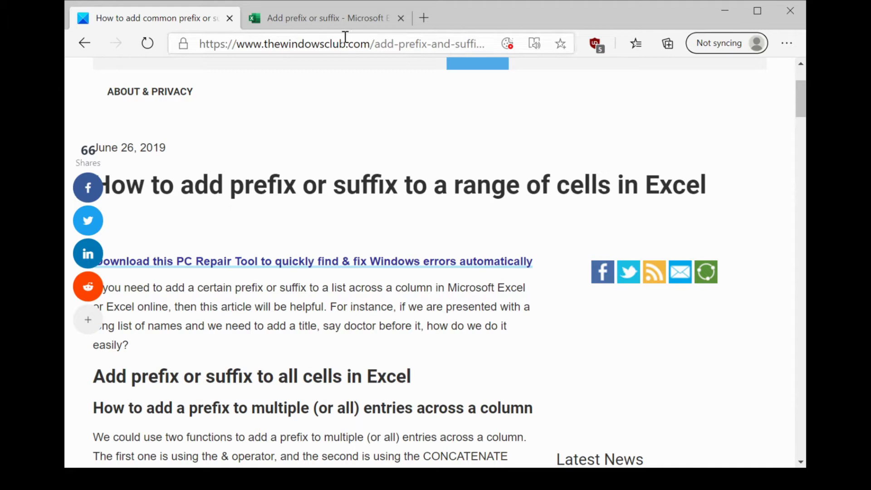
- Bring up the Excel workbook listing five names beside the empty 'Name with suffix' column
click(340, 21)
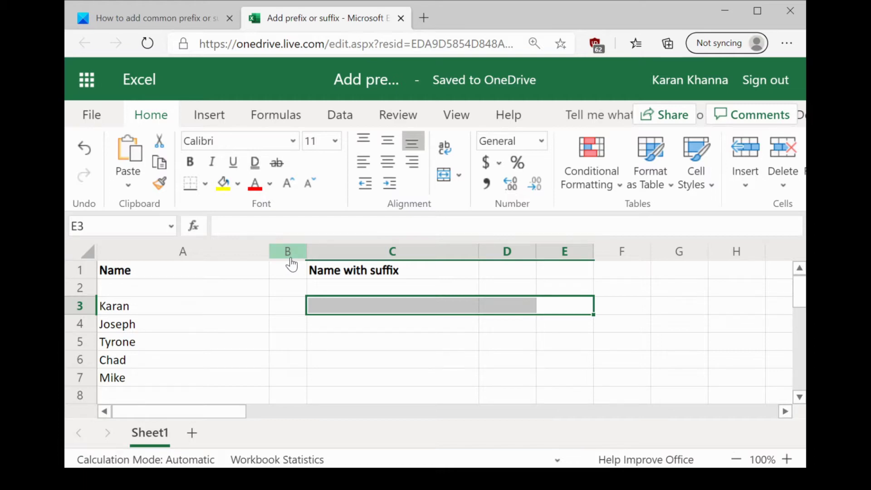
- Return to the 'How to add common prefix or suffix' article
click(169, 19)
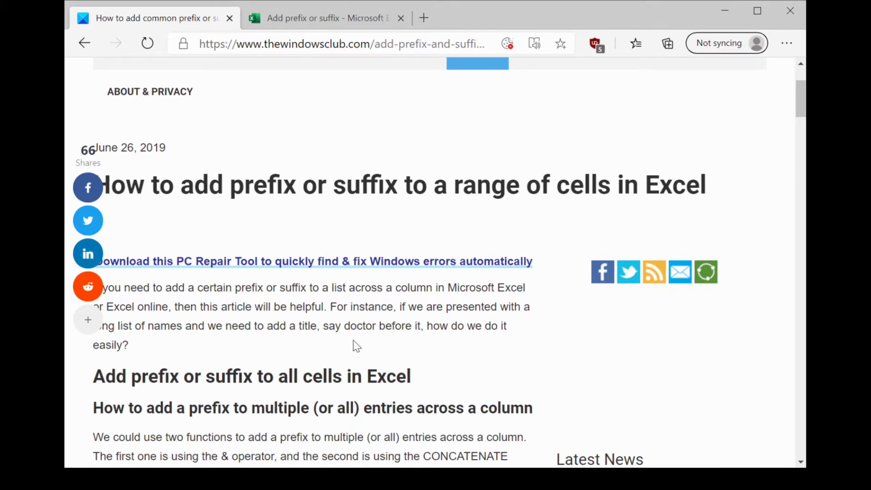
scroll(353, 345, down, 1)
scroll(353, 346, down, 2)
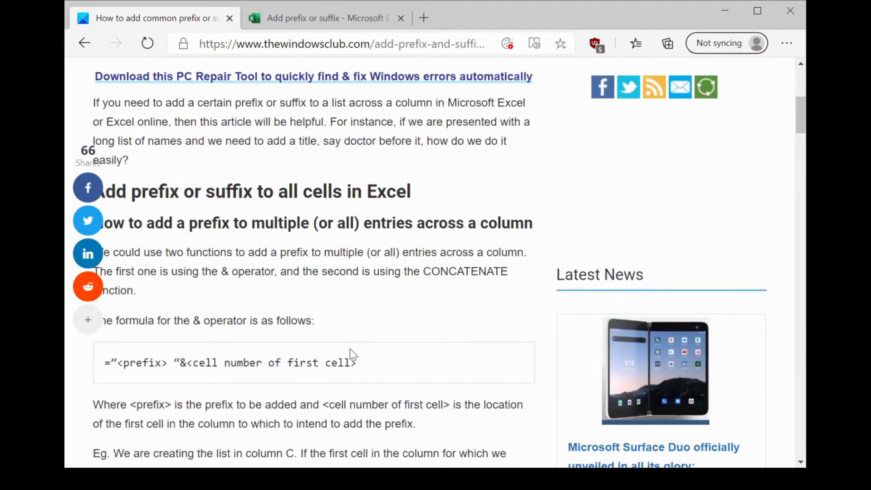
scroll(350, 348, up, 3)
scroll(349, 349, up, 1)
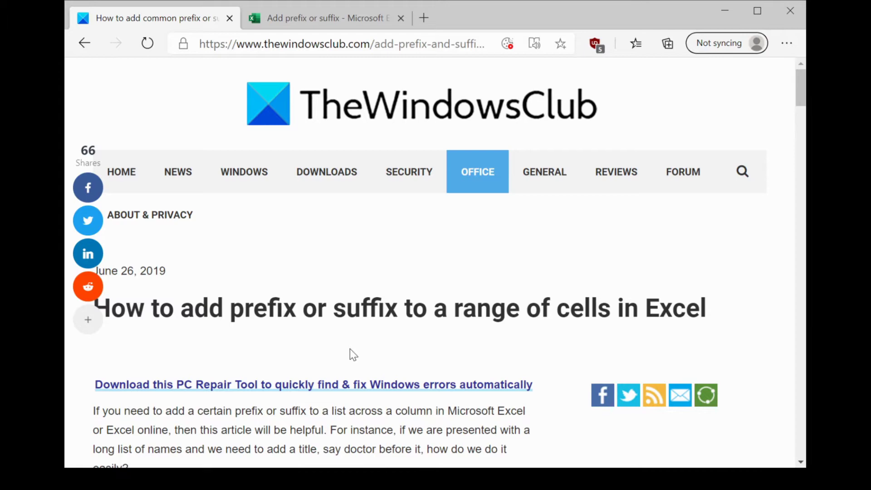
scroll(349, 349, down, 3)
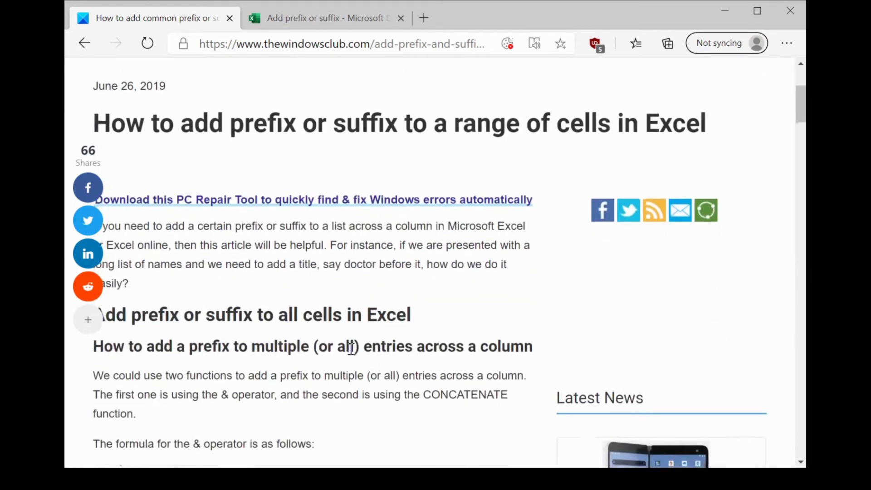
scroll(350, 348, down, 2)
- Select the article's & operator prefix formula template
triple_click(317, 301)
key(ctrl+c)
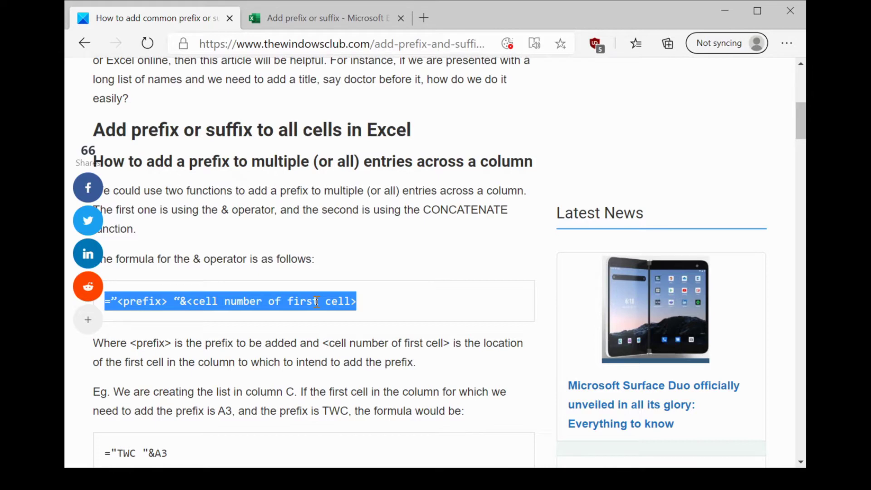
- Enter ="Mr. "&A3 in C3 from the pasted template so it shows Mr. Karan
click(325, 21)
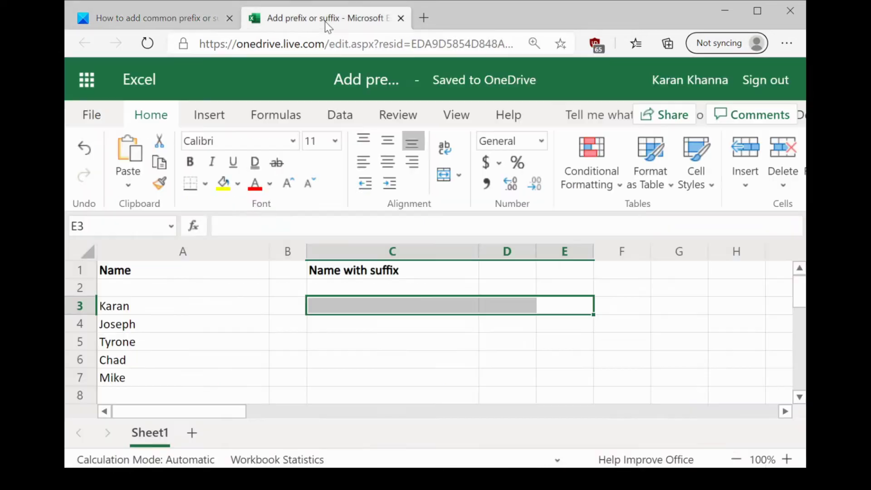
click(415, 305)
double_click(405, 310)
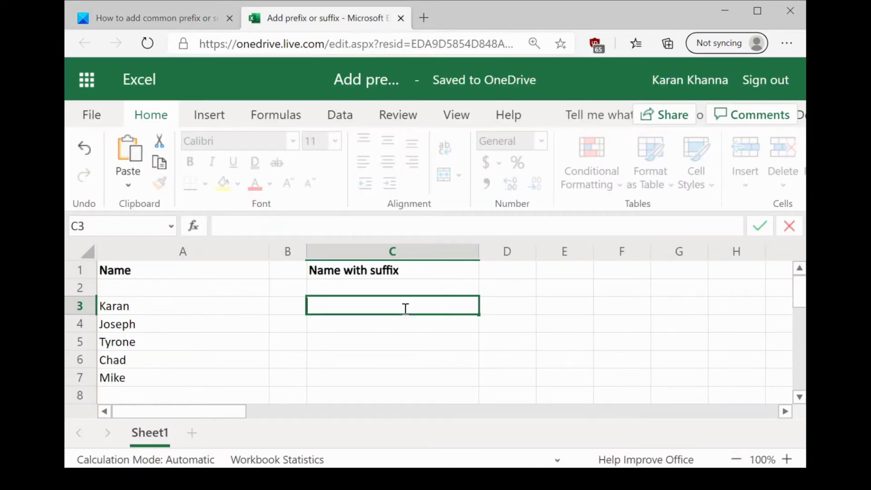
key(ctrl+v)
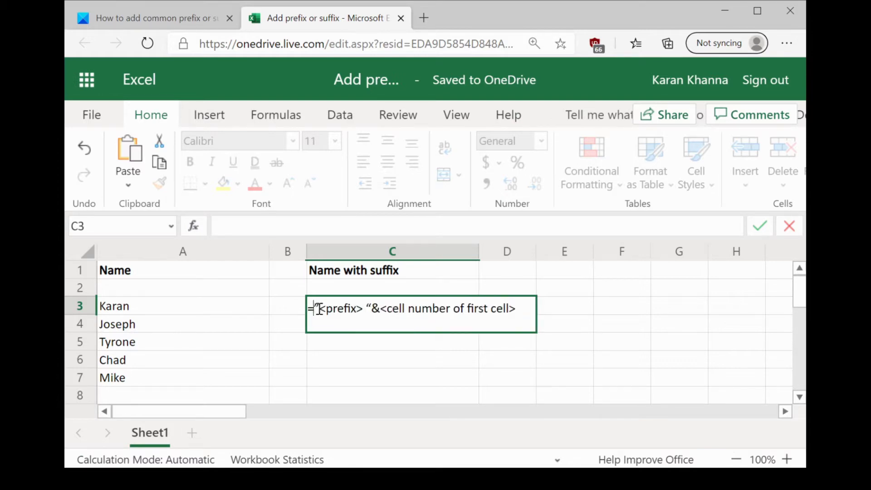
drag(314, 309, 366, 309)
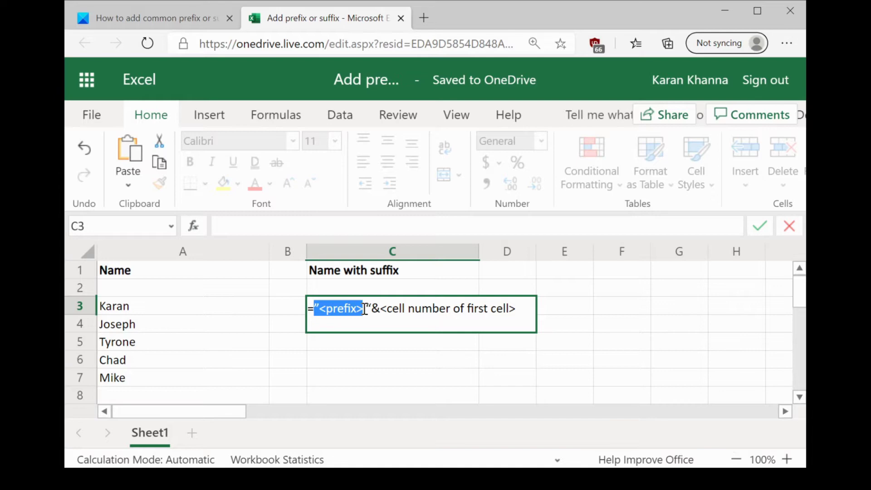
text("M )
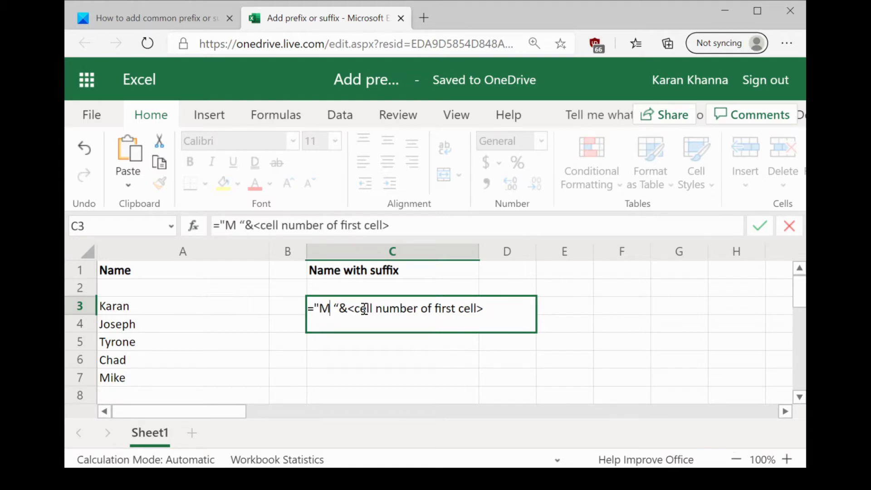
text(r.)
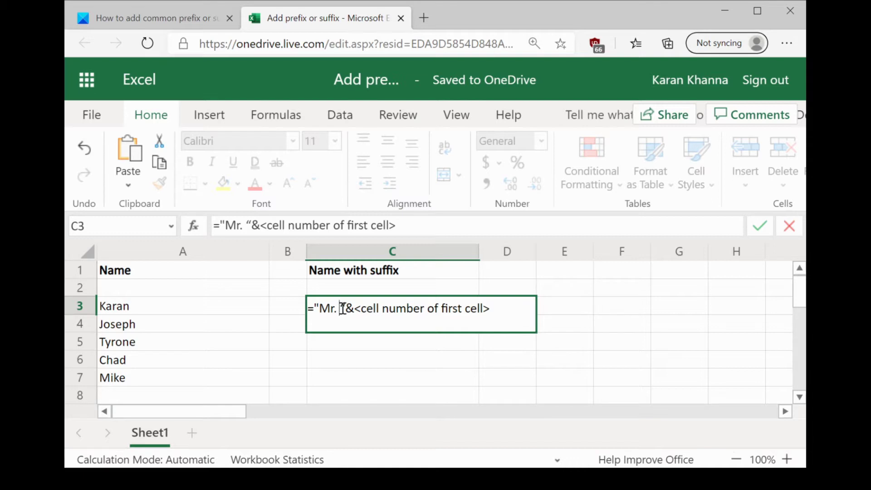
drag(342, 308, 490, 305)
text("&)
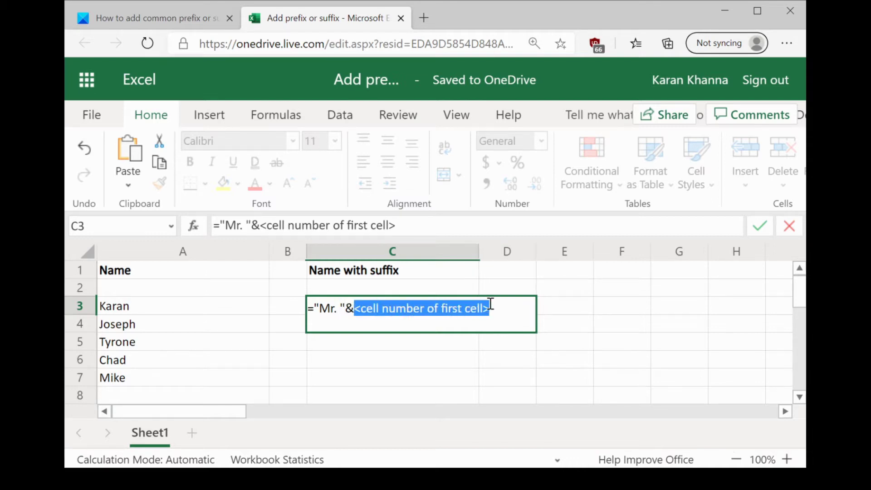
text(A3)
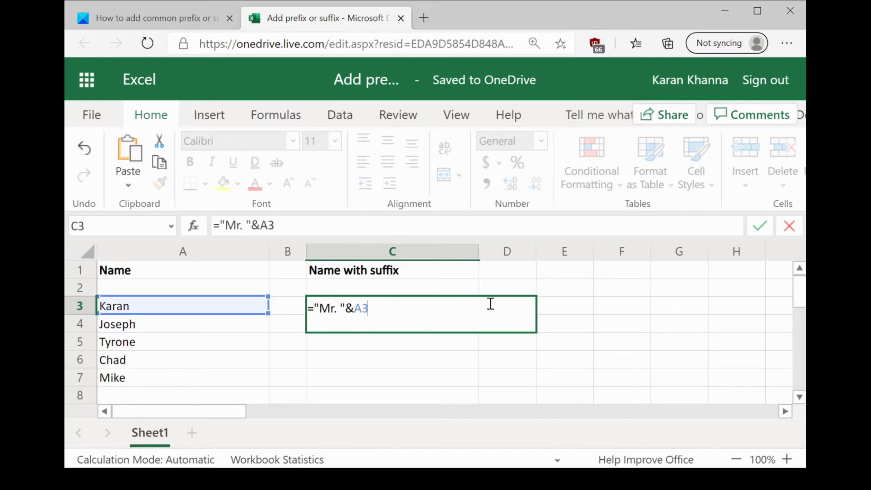
click(618, 332)
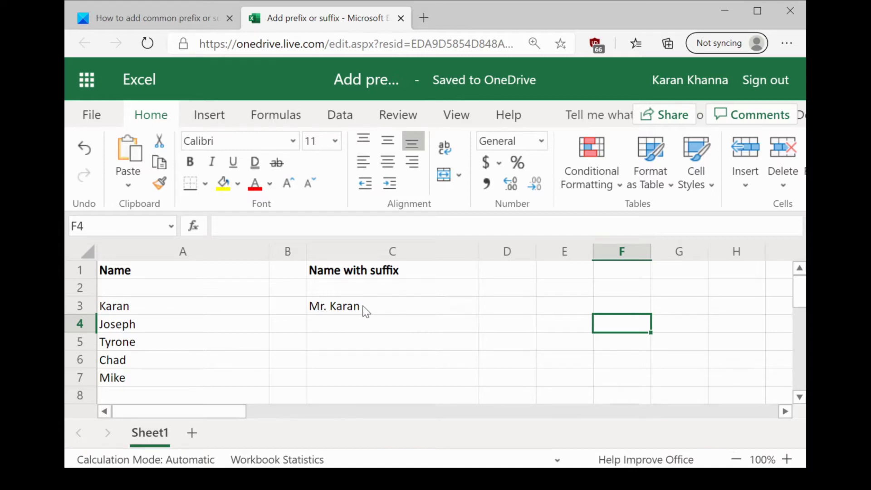
- Select the article's CONCATENATE prefix formula template, then go back to the workbook
click(173, 15)
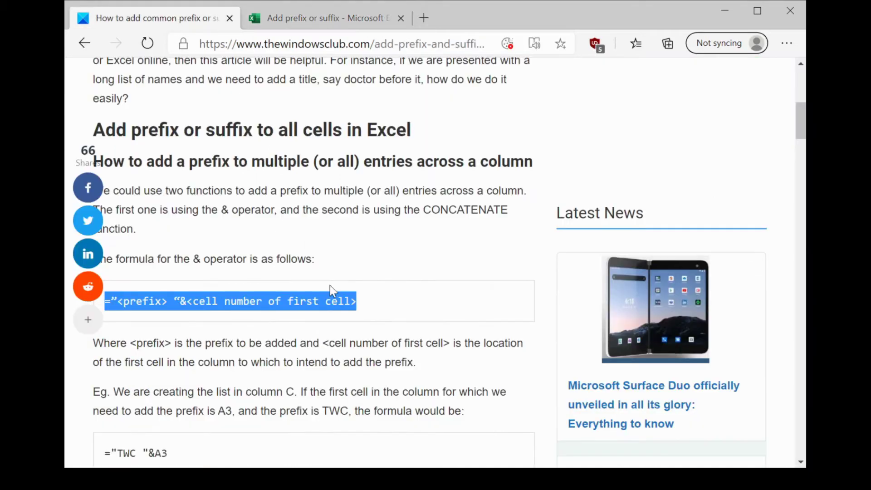
scroll(330, 289, down, 5)
scroll(333, 300, down, 1)
scroll(335, 313, down, 3)
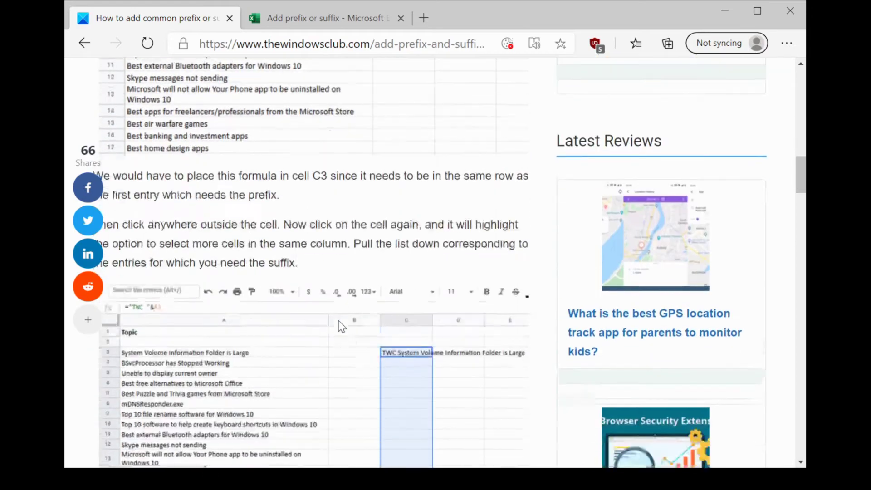
scroll(339, 326, down, 2)
scroll(337, 325, down, 4)
scroll(336, 325, down, 2)
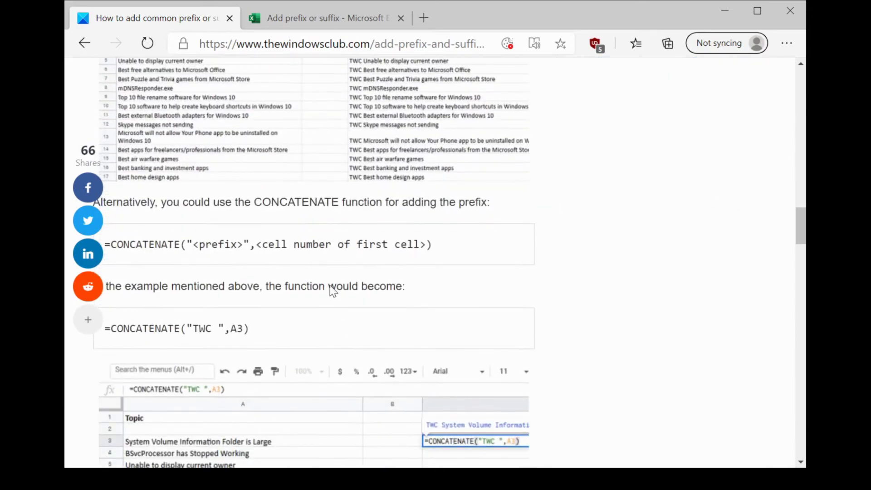
triple_click(326, 246)
key(ctrl+c)
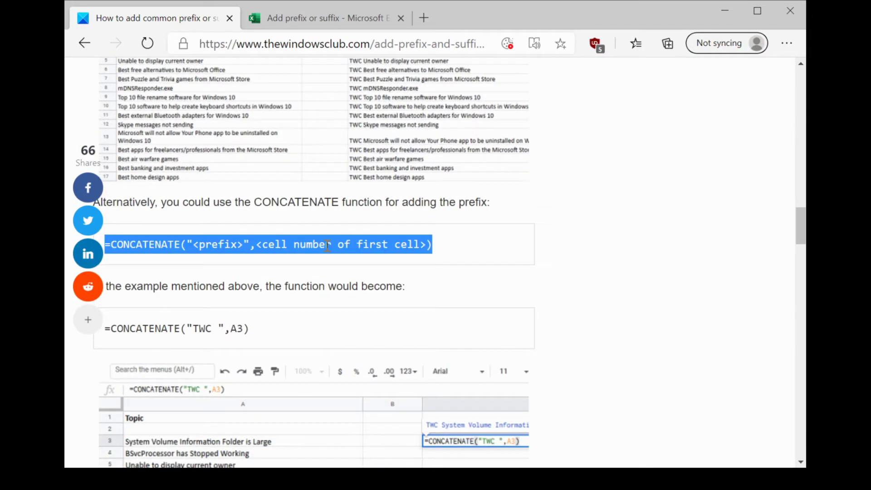
click(341, 20)
- Replace C3's formula with =CONCATENATE("Mr. ",A3), still showing Mr. Karan
click(391, 304)
double_click(387, 304)
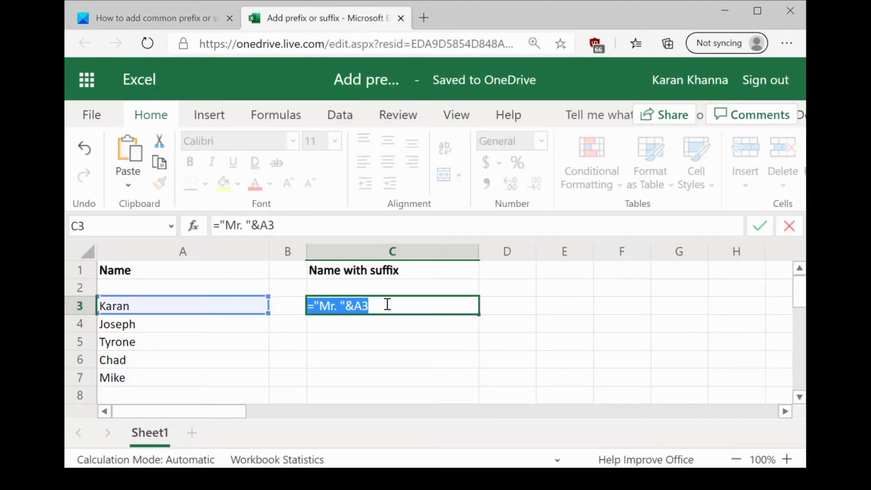
key(ctrl+v)
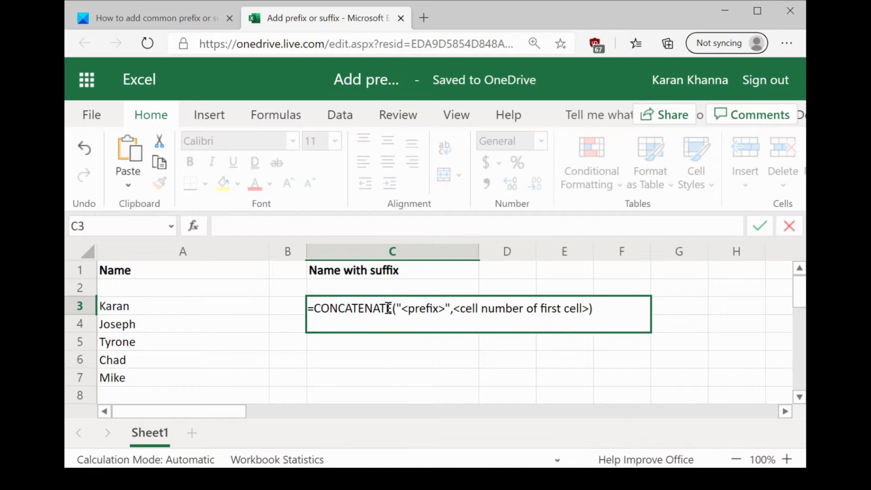
drag(405, 311, 445, 319)
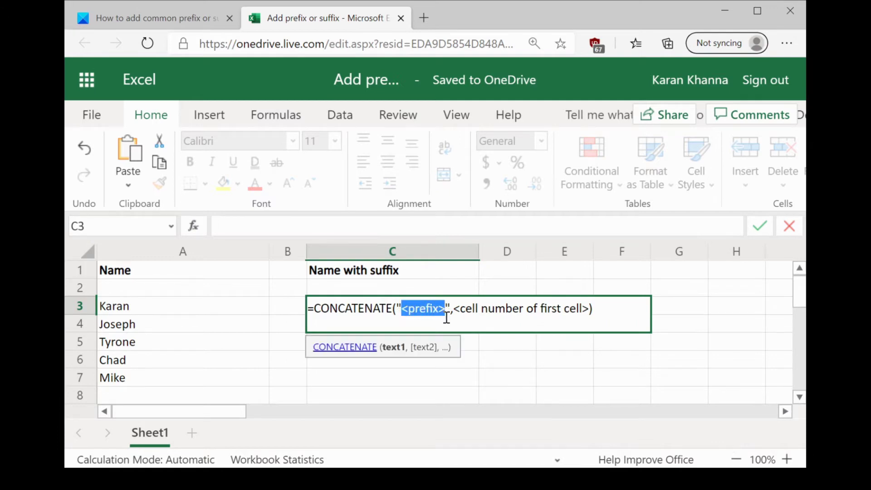
text(Mr)
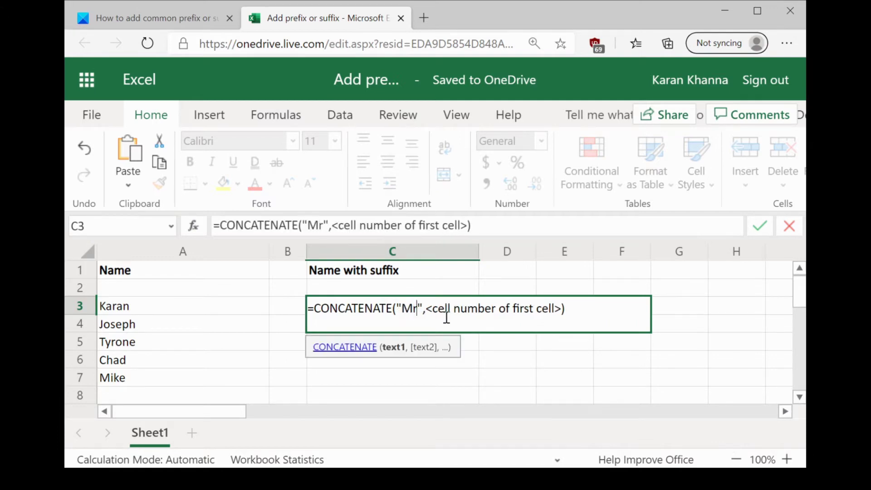
text(.)
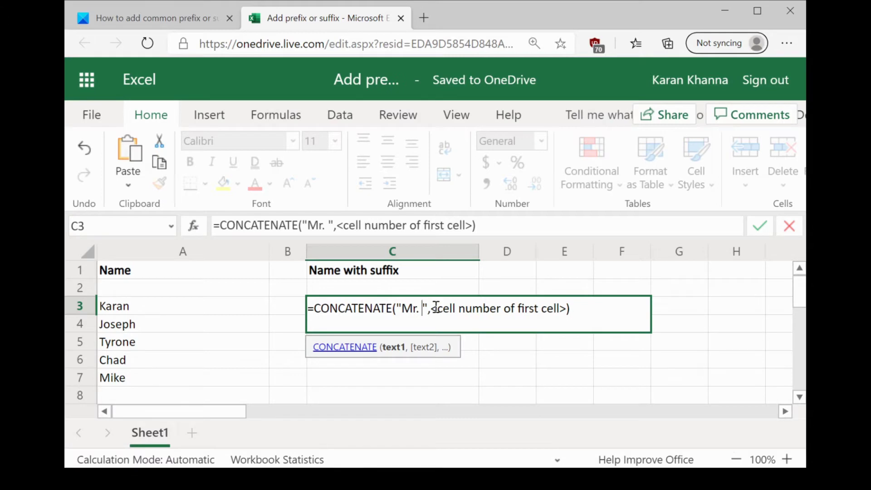
drag(431, 309, 567, 315)
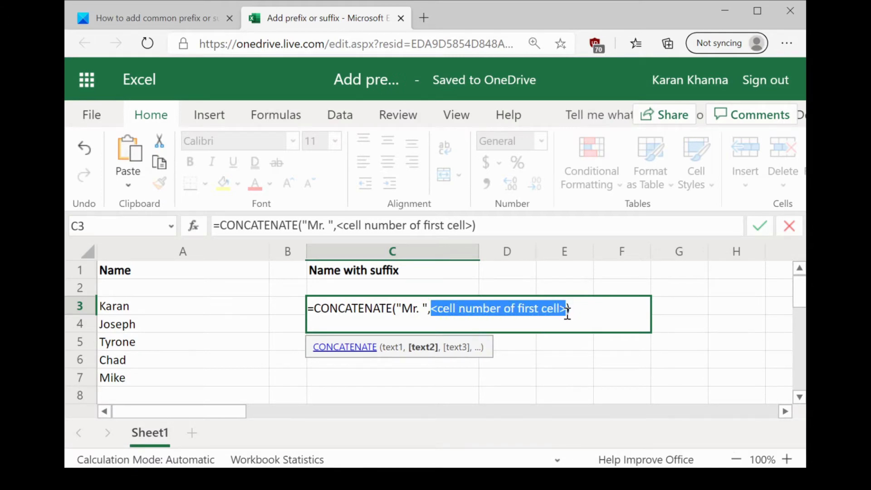
text(A3)
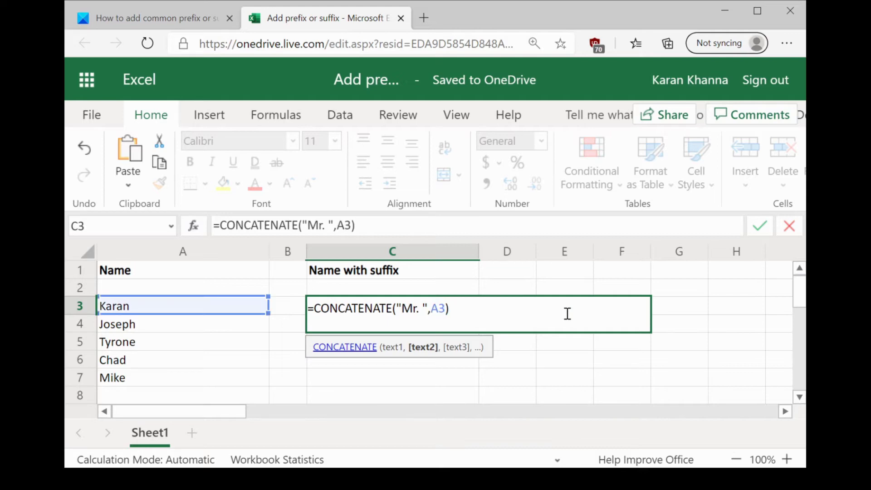
click(642, 368)
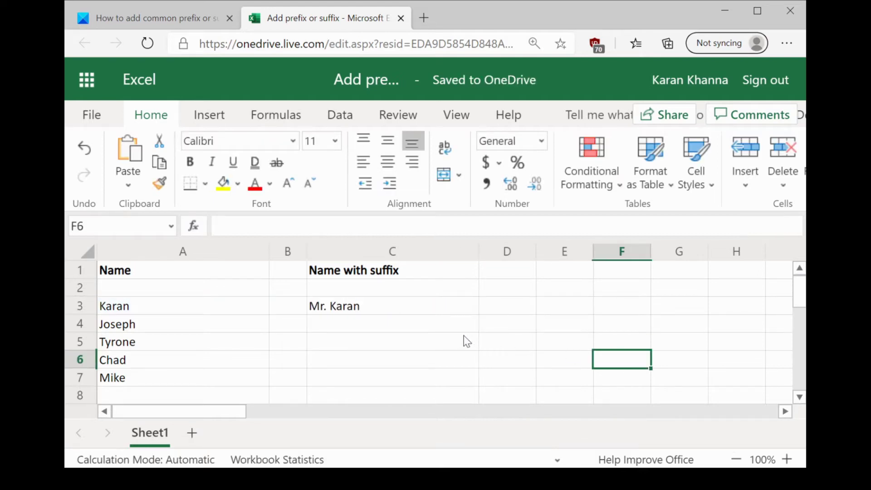
- Clear cells C2 through C6 and return to the article
drag(449, 355, 449, 298)
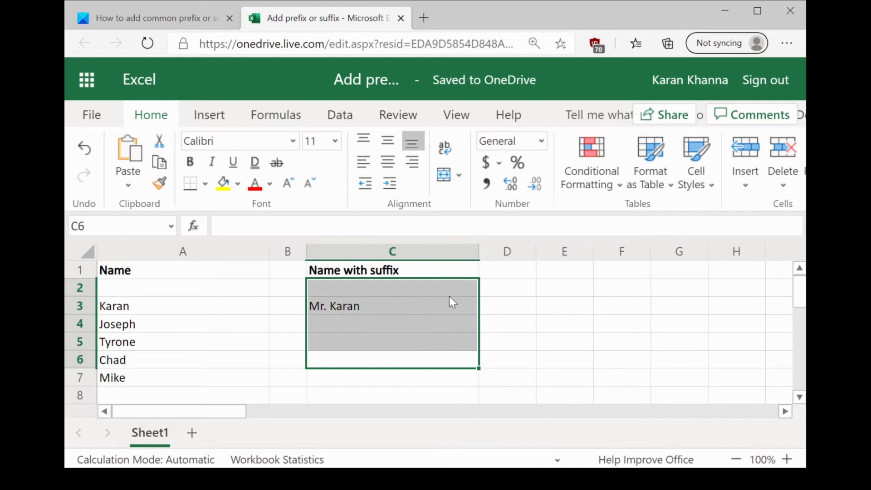
key(ctrl+d)
click(184, 20)
scroll(355, 275, down, 5)
scroll(355, 275, down, 2)
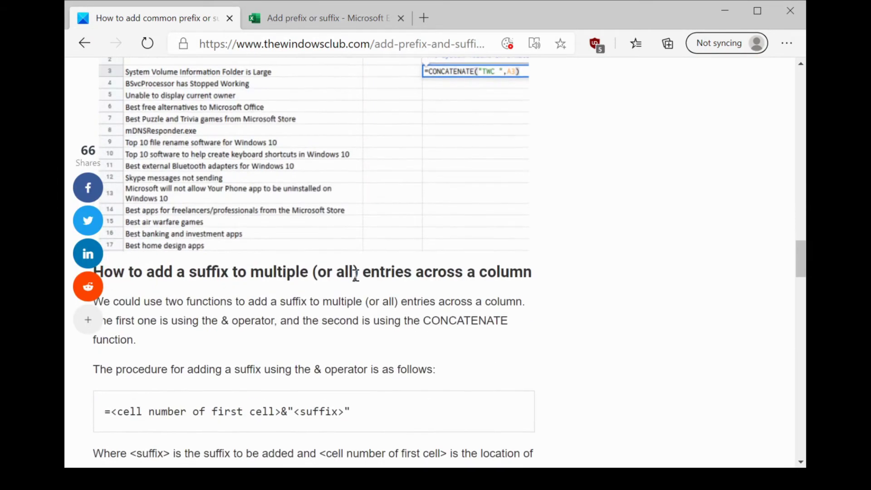
scroll(356, 275, down, 2)
scroll(355, 276, down, 2)
scroll(355, 275, down, 1)
scroll(356, 276, down, 2)
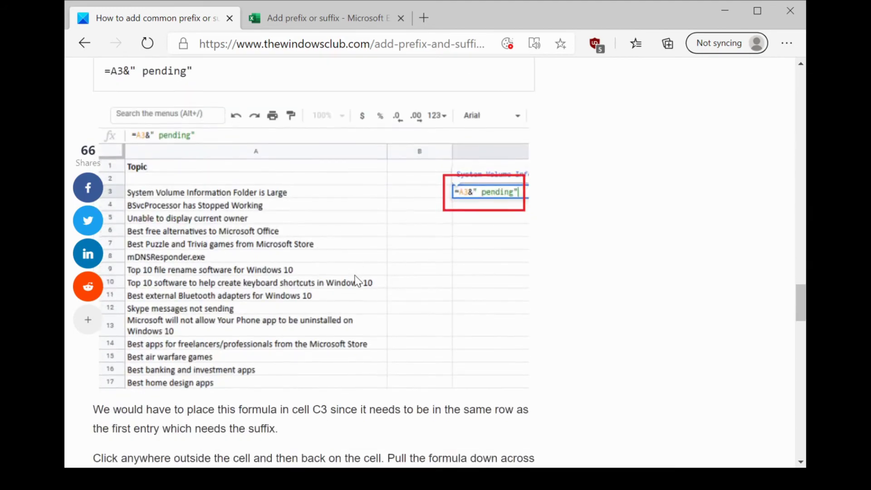
scroll(355, 279, down, 3)
scroll(355, 279, down, 3)
scroll(355, 279, down, 2)
scroll(356, 280, down, 4)
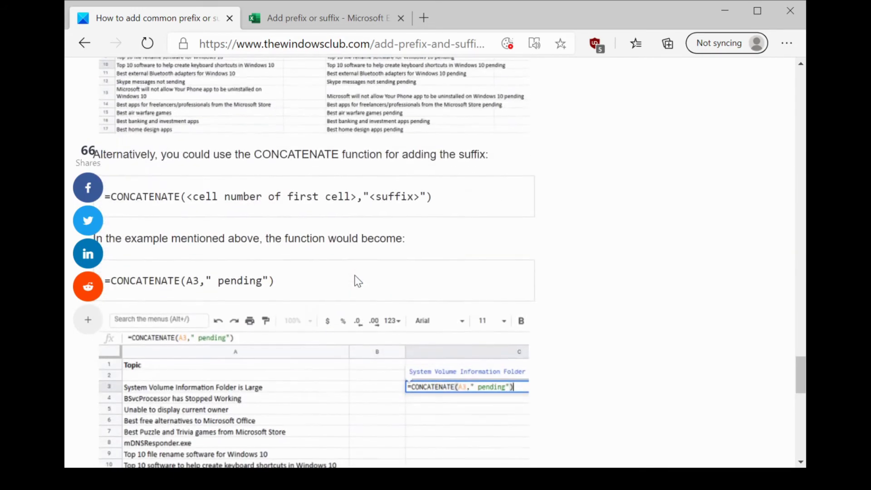
scroll(355, 279, up, 3)
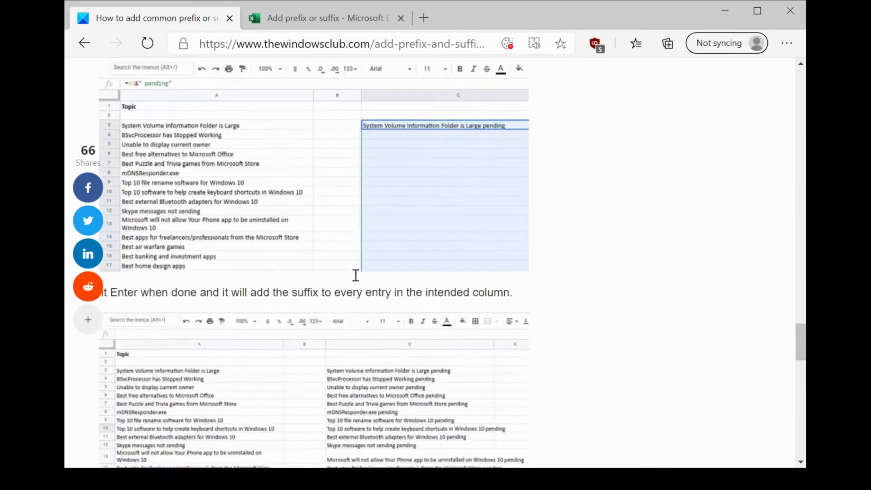
scroll(355, 279, up, 3)
scroll(355, 278, up, 3)
scroll(356, 275, up, 1)
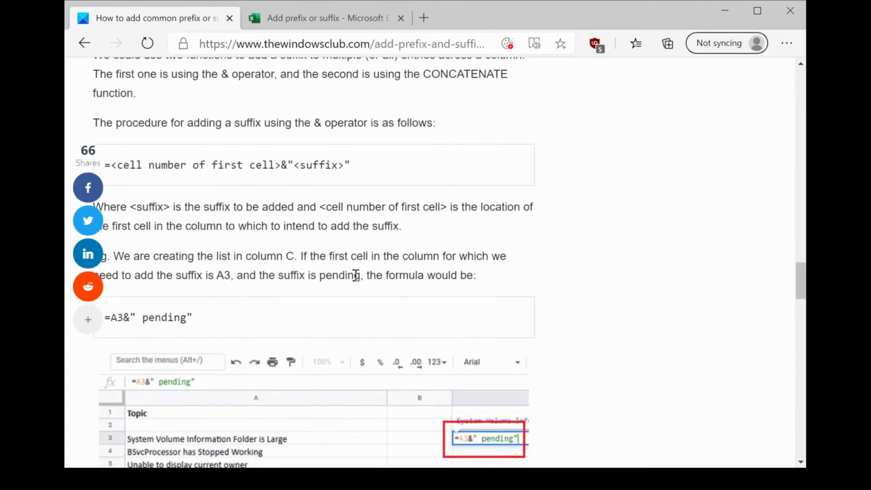
scroll(355, 275, up, 3)
scroll(355, 277, up, 5)
scroll(356, 280, up, 1)
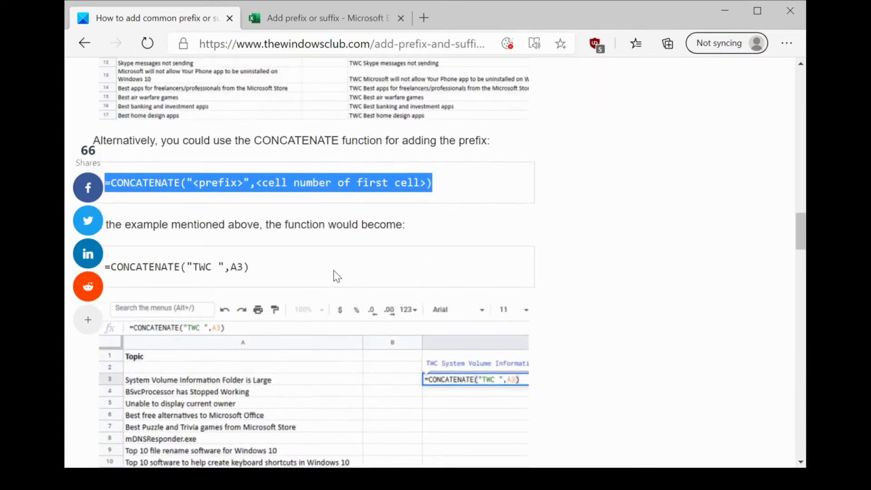
scroll(323, 263, down, 1)
scroll(323, 263, down, 5)
scroll(331, 237, down, 2)
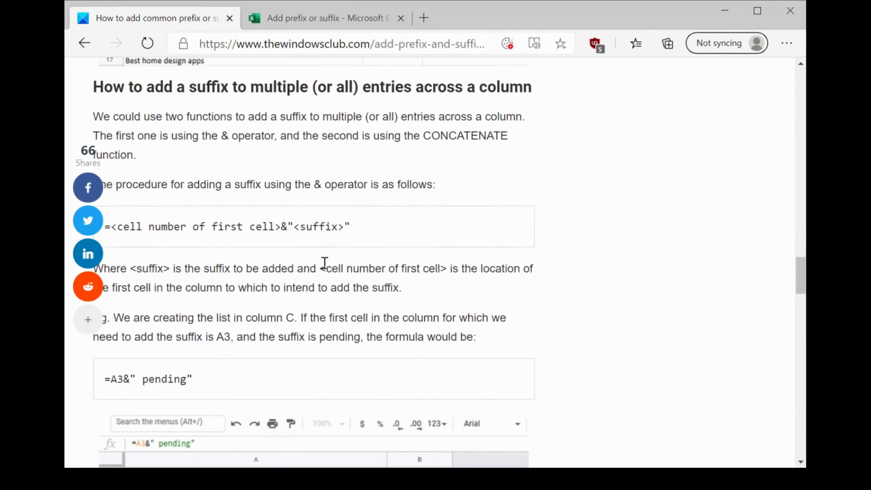
- Select the article's =<cell>&"<suffix>" template and return to the workbook
triple_click(332, 231)
key(ctrl+c)
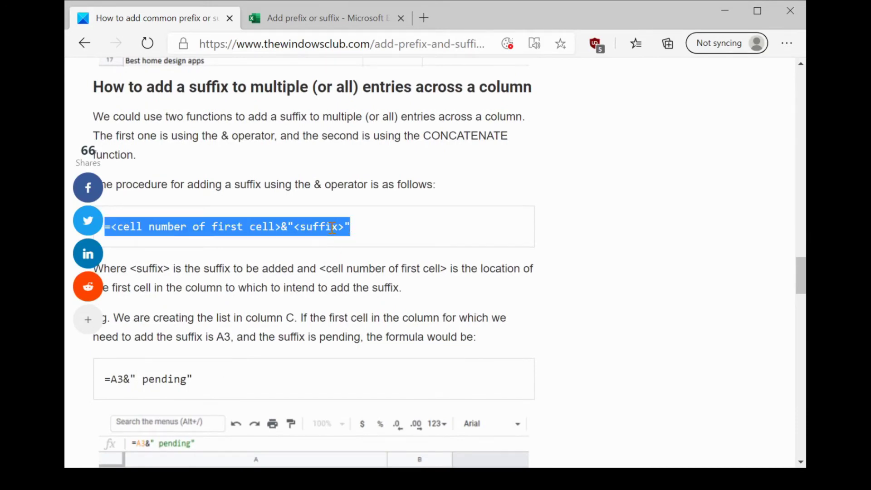
click(353, 15)
- Enter =A3&" me" in C3 to show Karan me, then select the article's CONCATENATE suffix template
double_click(387, 310)
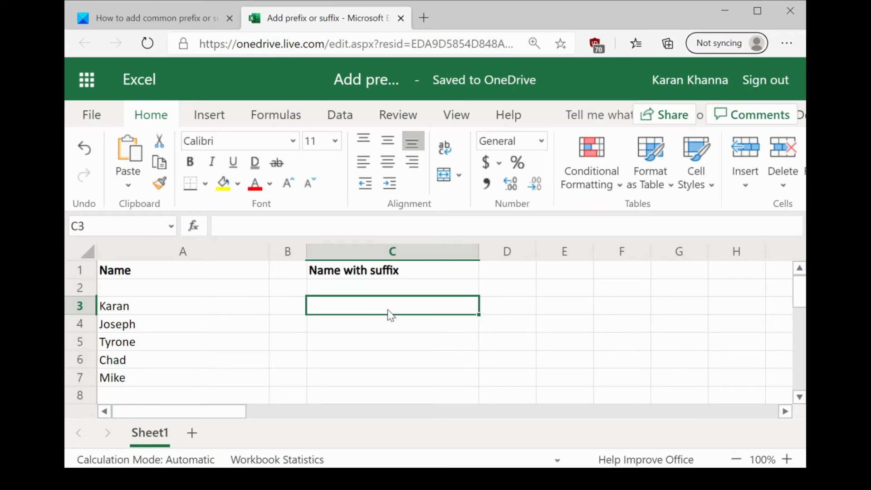
key(ctrl+v)
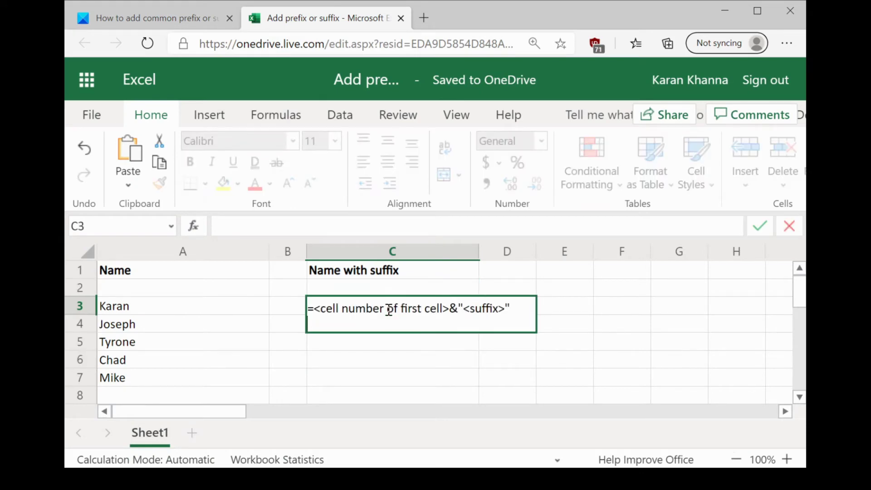
click(313, 310)
drag(314, 310, 452, 311)
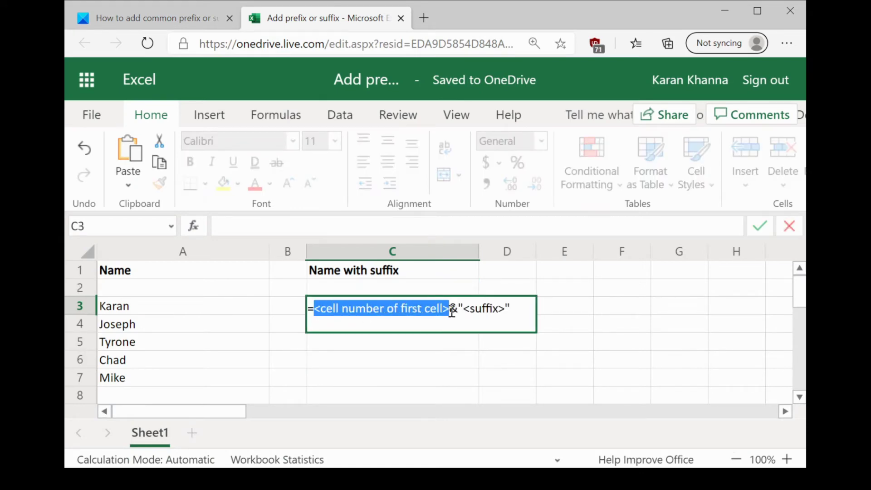
text(A3)
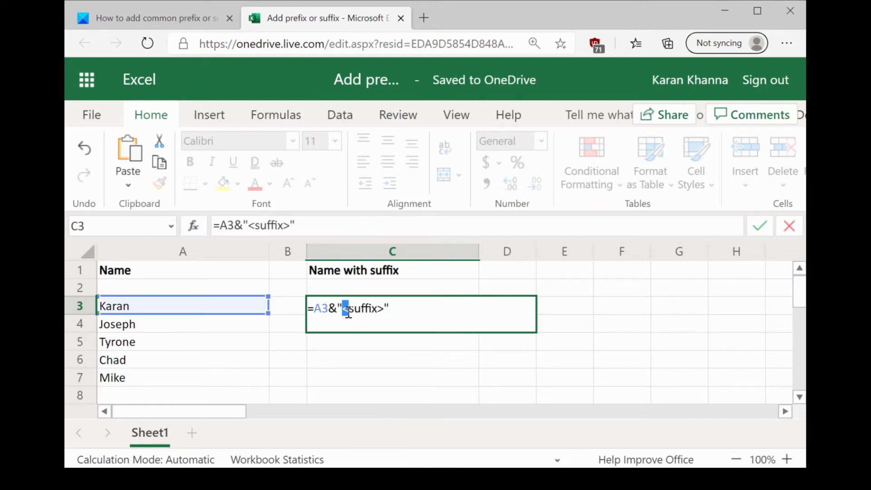
drag(341, 309, 385, 309)
text(me)
click(605, 325)
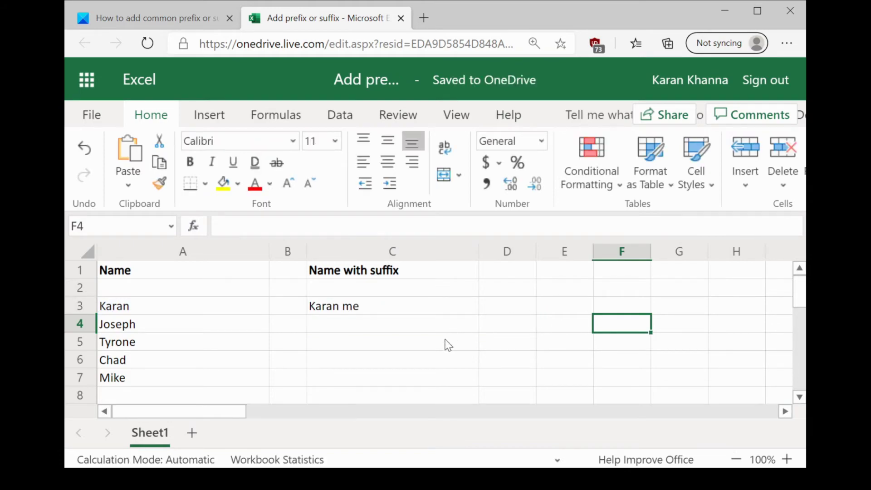
click(209, 14)
scroll(339, 275, down, 5)
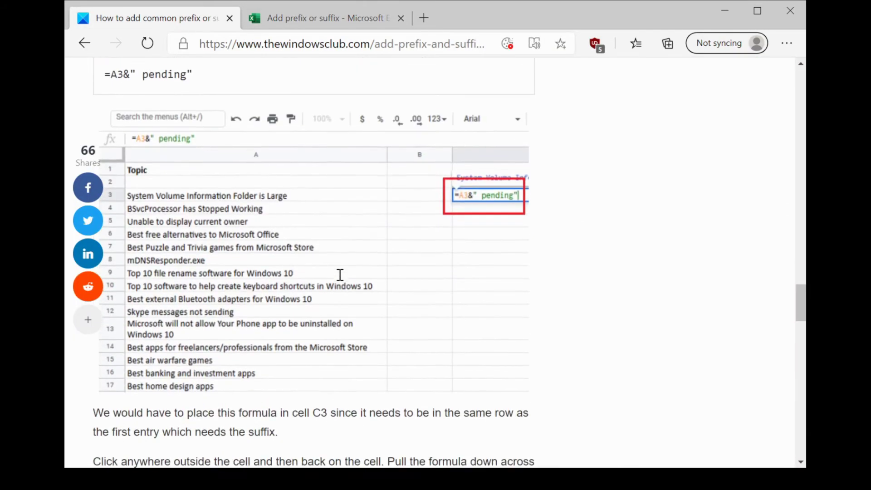
scroll(339, 275, down, 1)
scroll(339, 275, down, 3)
scroll(340, 275, down, 2)
scroll(339, 275, down, 3)
scroll(339, 280, down, 2)
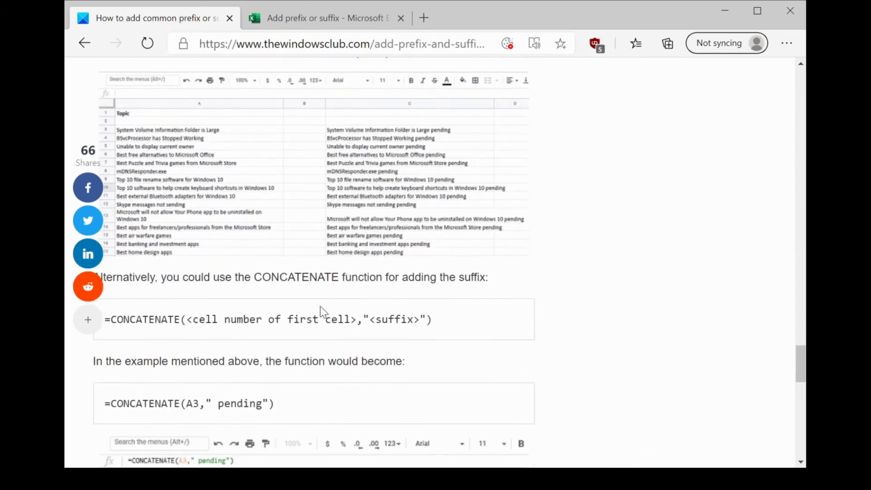
triple_click(316, 321)
key(ctrl+c)
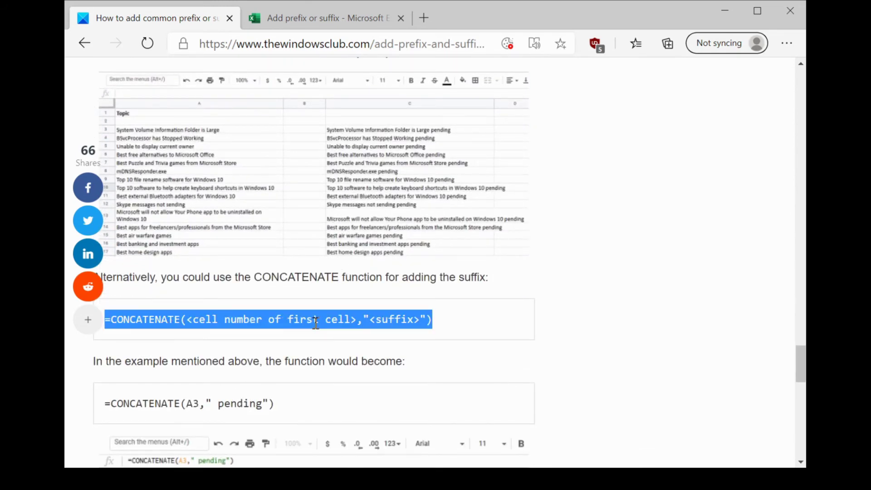
- Replace C3's formula with =CONCATENATE(A3," me"), still displaying Karan me
click(335, 18)
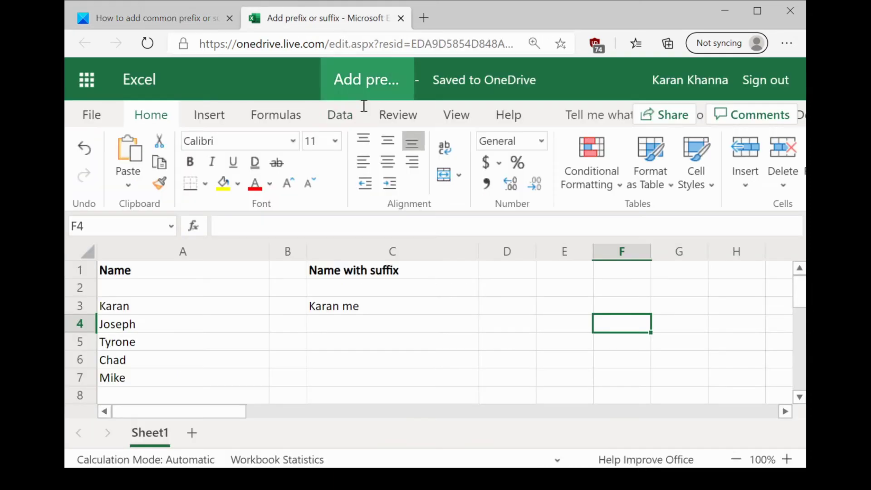
click(393, 310)
double_click(391, 307)
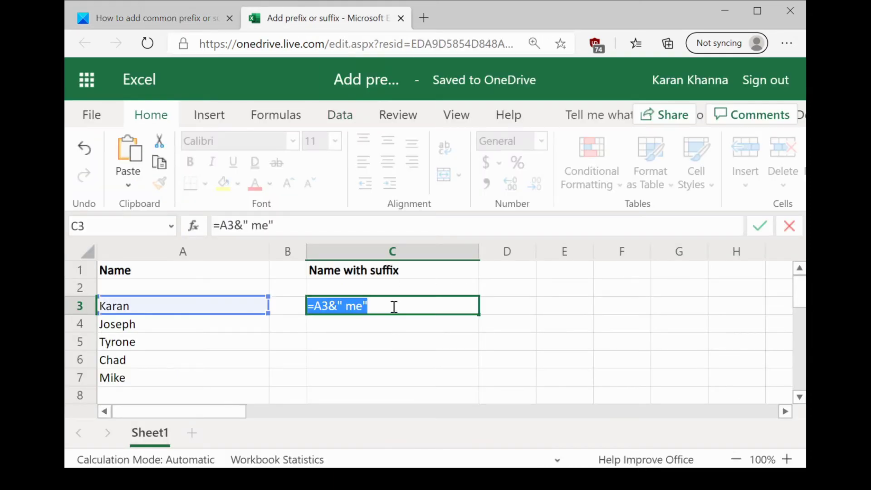
key(BackSpace)
key(ctrl+v)
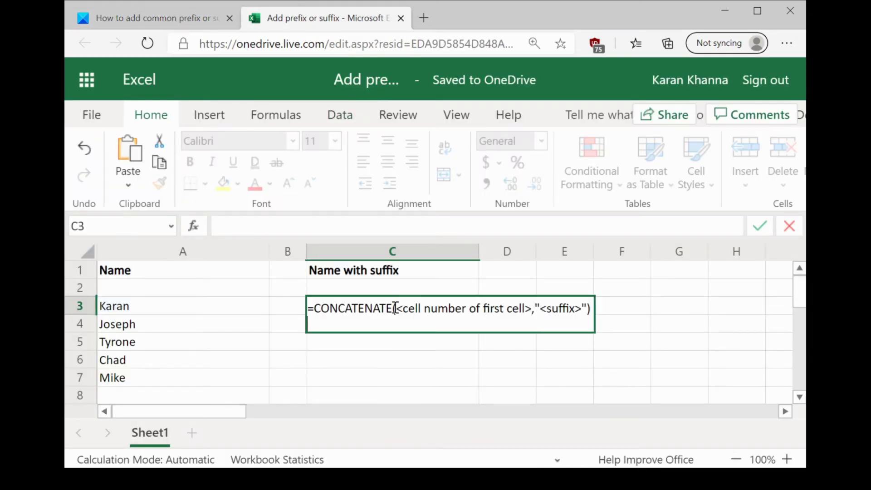
drag(397, 308, 532, 307)
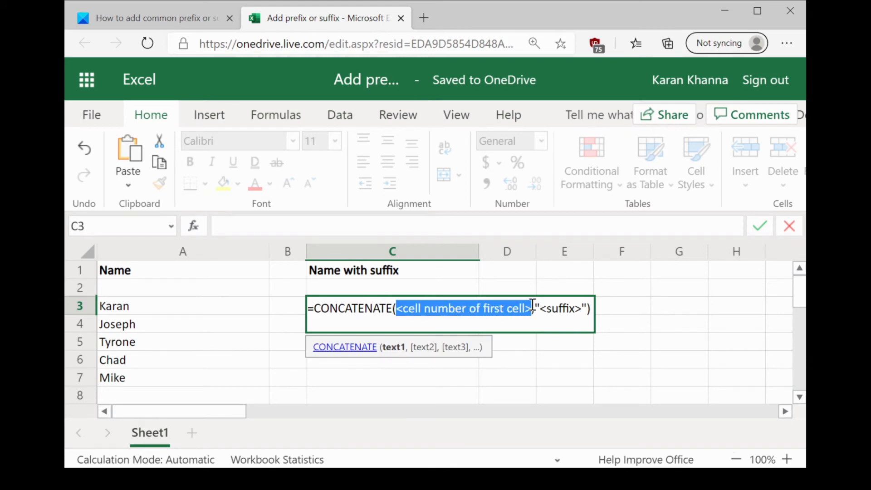
text(A3)
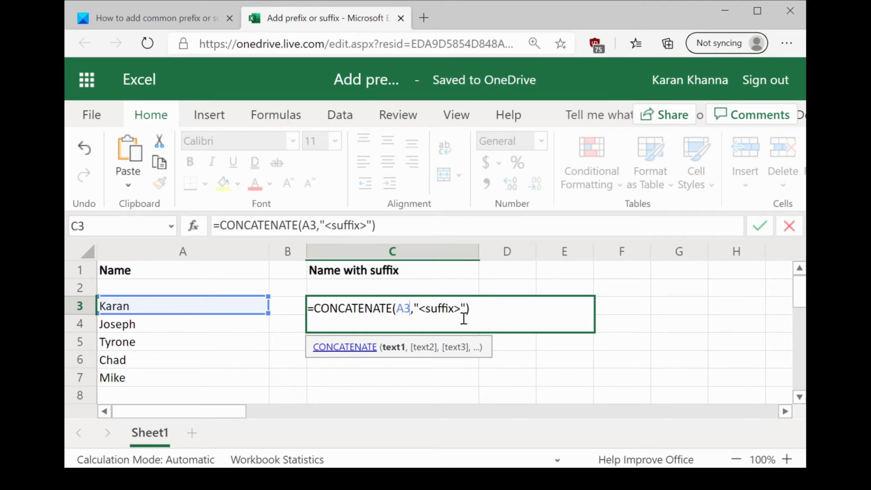
drag(418, 309, 463, 309)
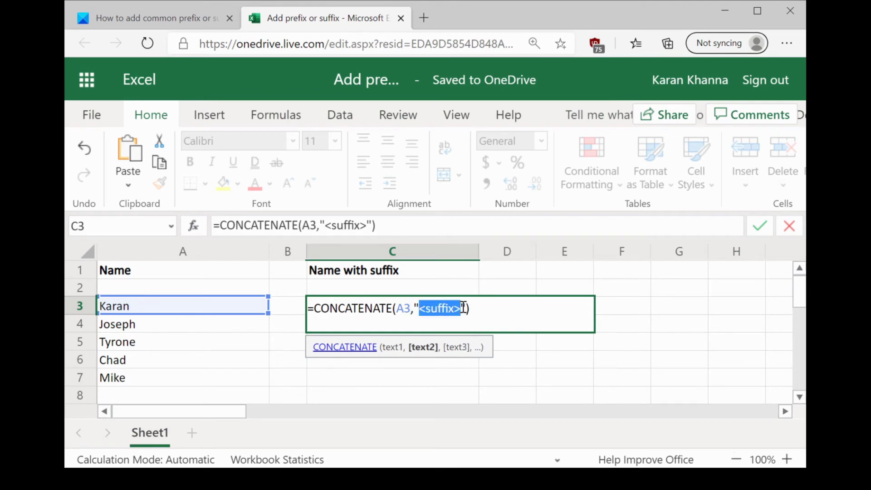
text(me)
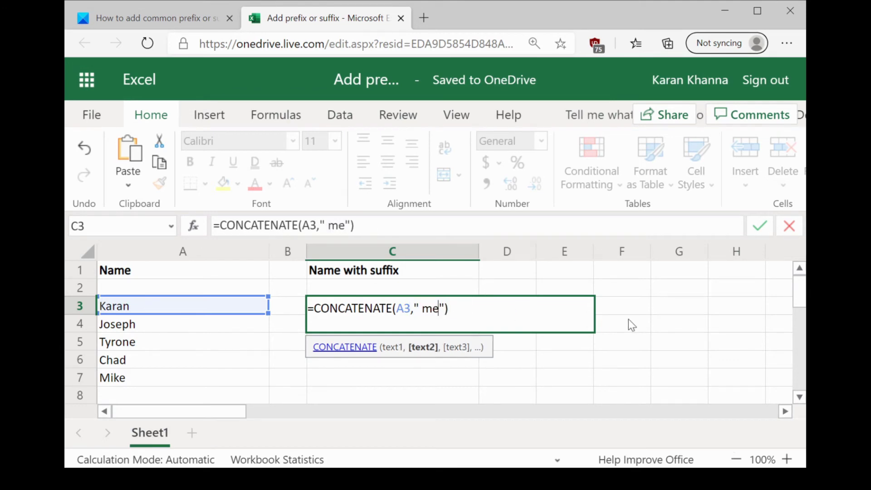
click(628, 324)
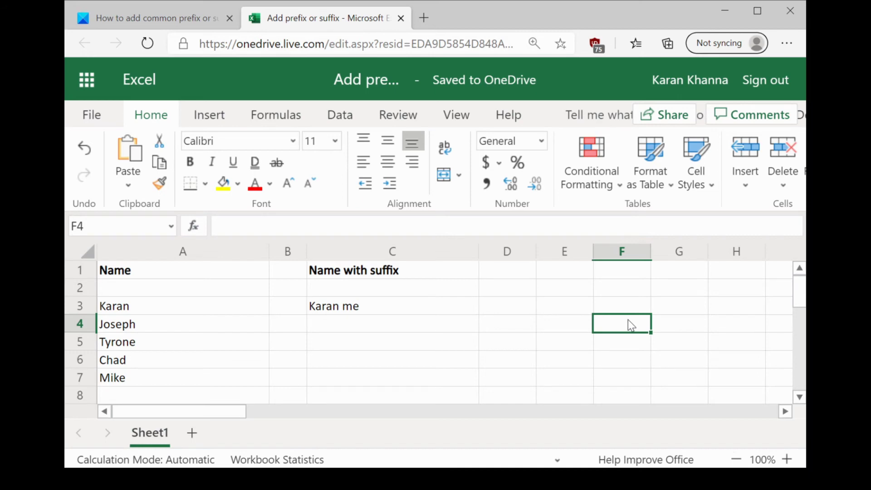
- Fill C3's CONCATENATE formula down to C7 so all five names end with ' me'
click(448, 309)
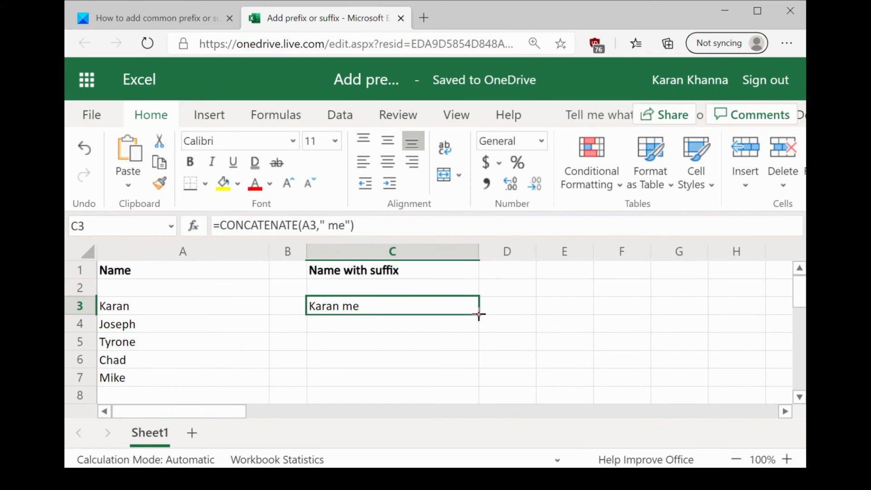
drag(478, 314, 472, 373)
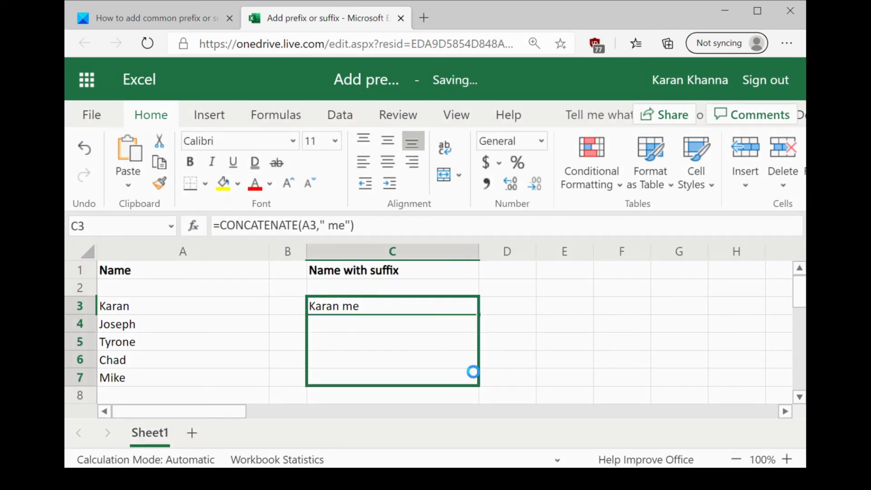
click(553, 349)
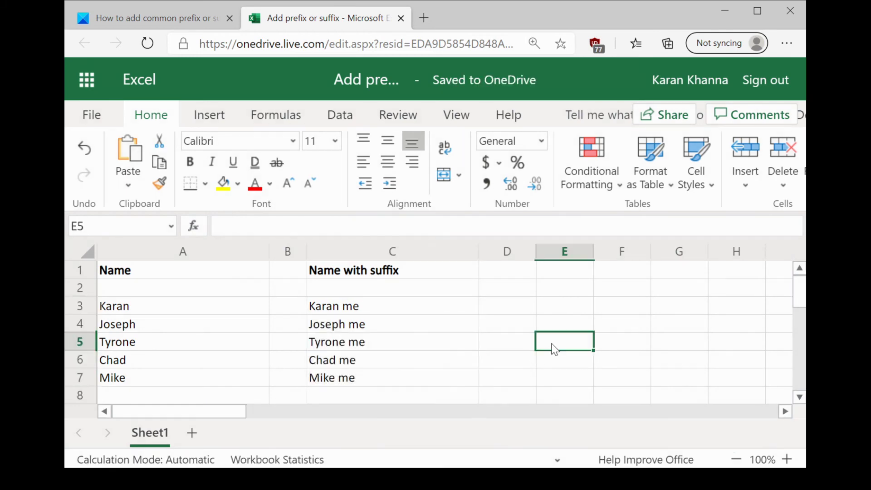